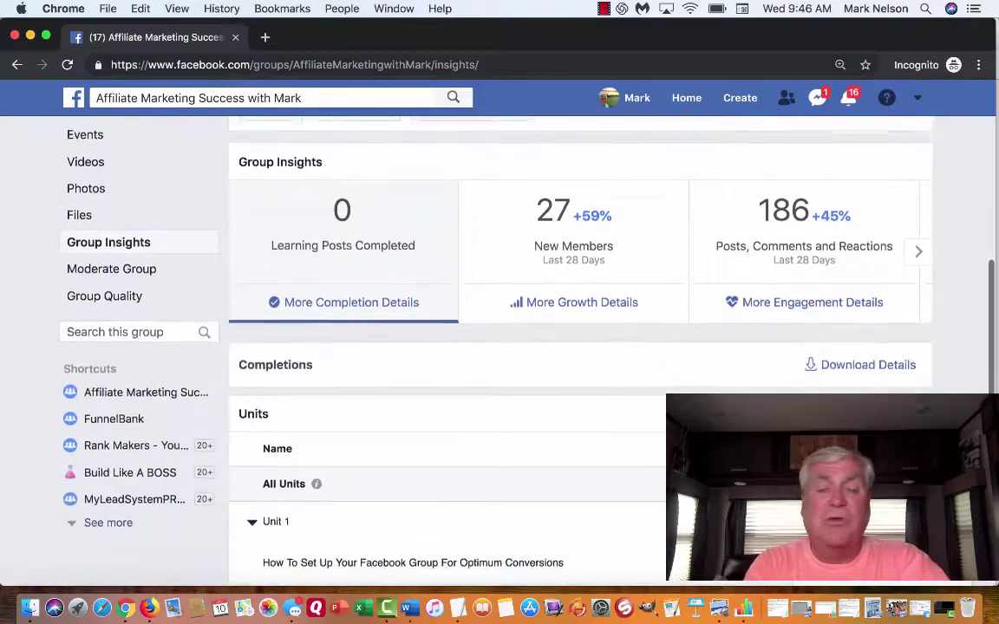
pyautogui.scroll(-2, 624, 470)
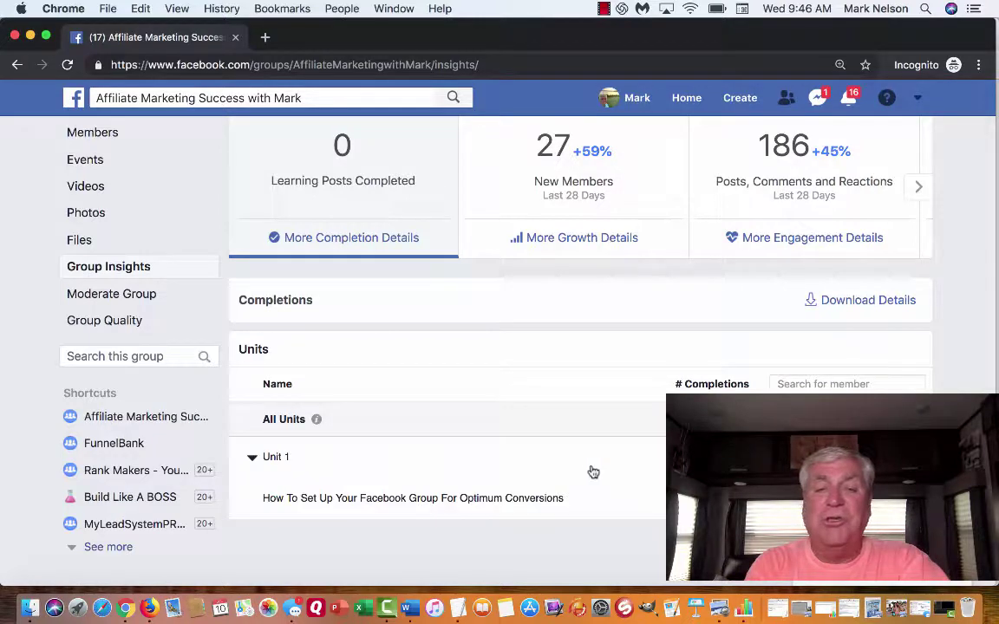
# Step: Return to the insight cards and open More Growth Details for the 27 new members
pyautogui.scroll(6, 590, 470)
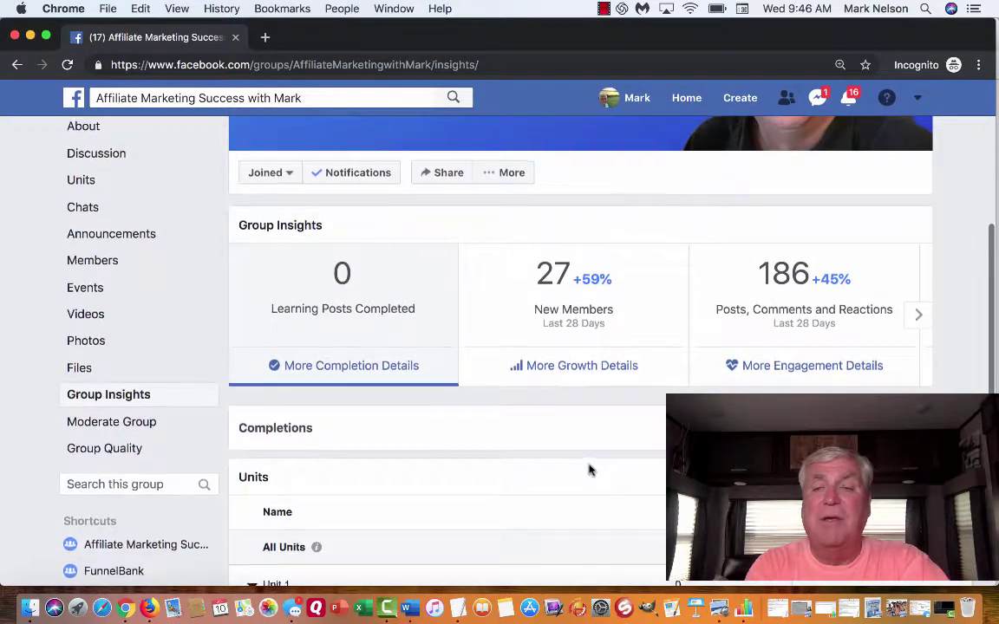
pyautogui.scroll(1, 588, 470)
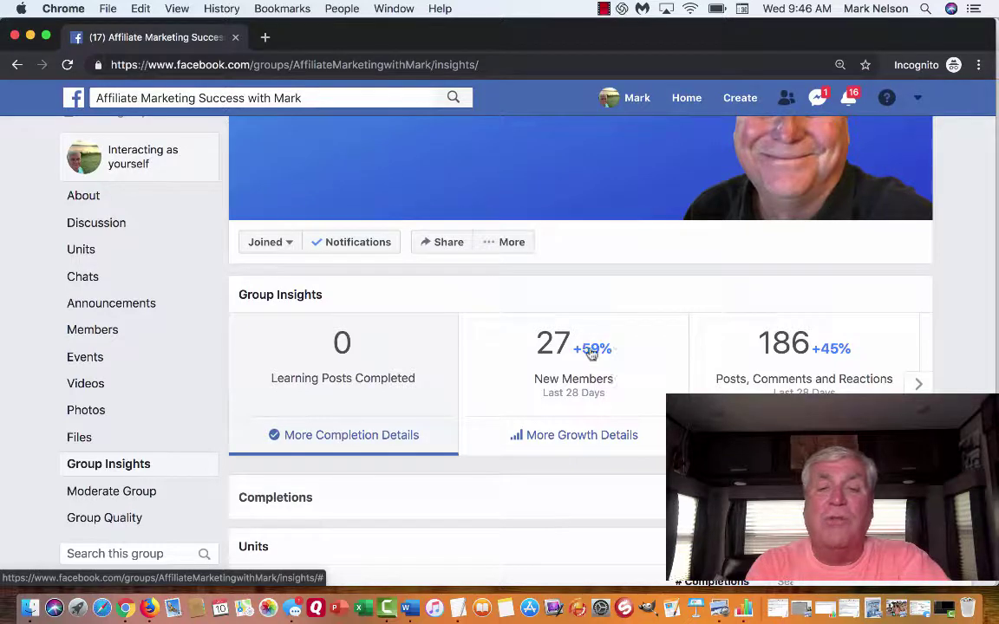
pyautogui.click(579, 441)
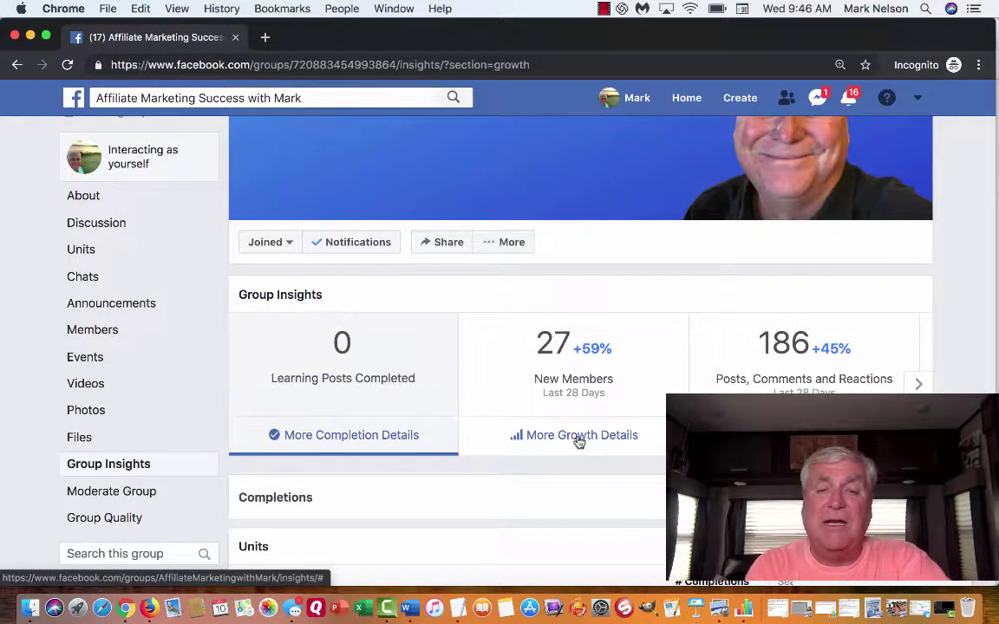
# Step: Review the Total Members chart (53, +104%) and requests: 22 approved, 6 declined
pyautogui.scroll(-3, 605, 479)
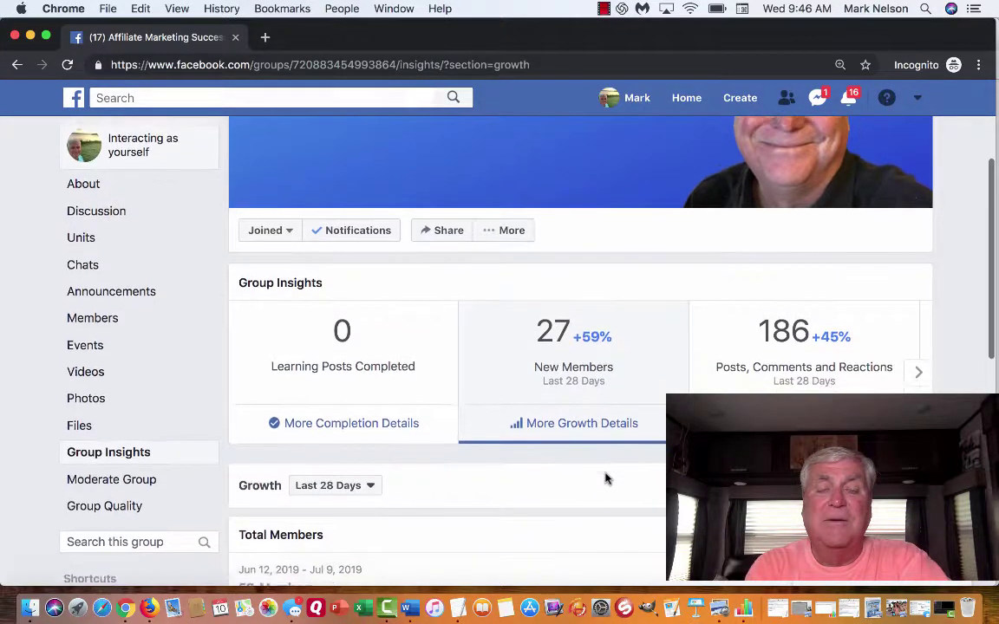
pyautogui.scroll(-5, 605, 478)
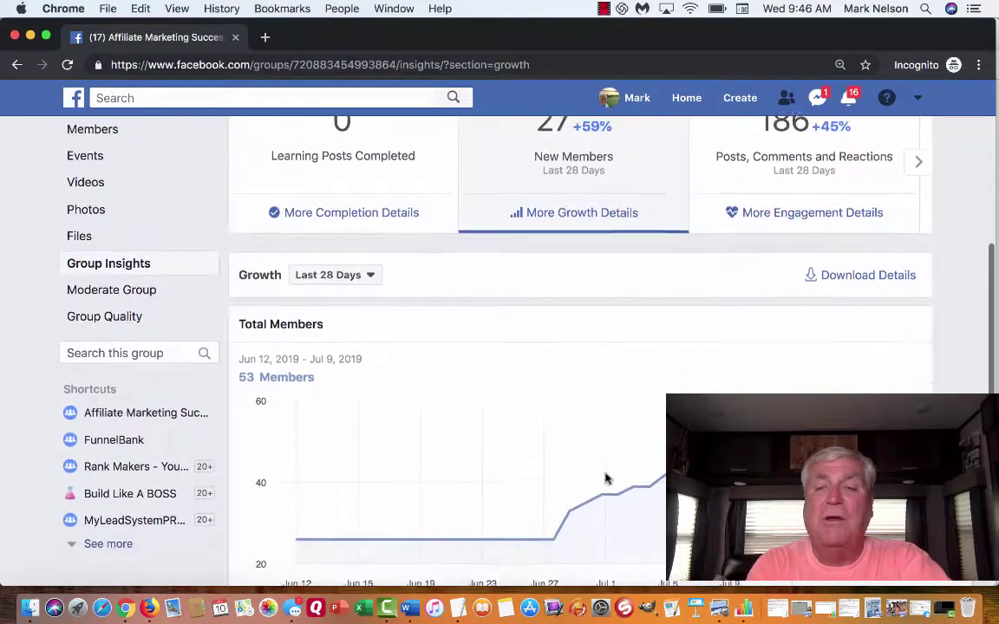
pyautogui.scroll(-3, 605, 478)
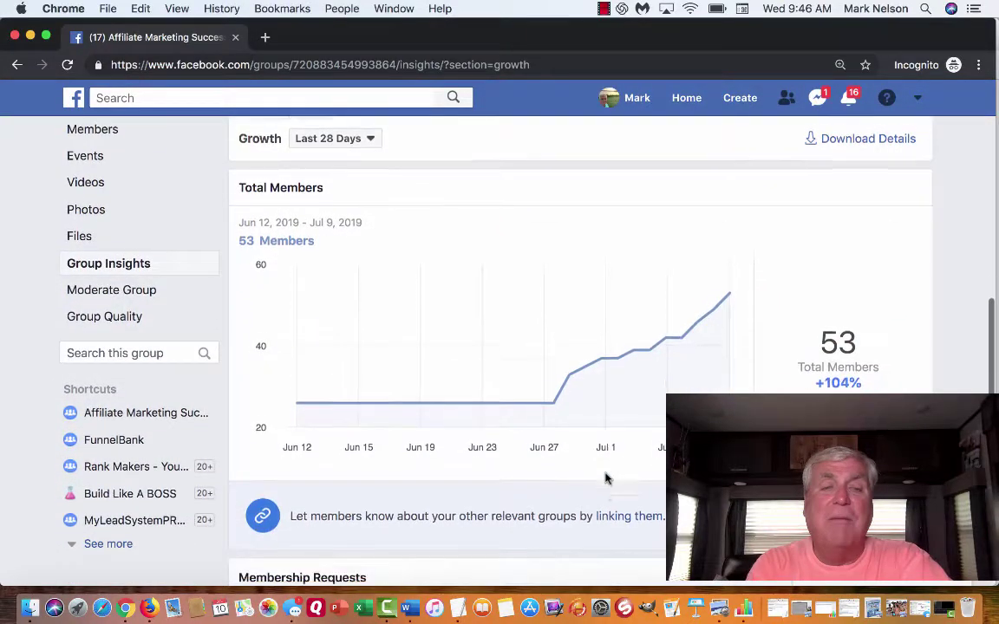
pyautogui.scroll(1, 605, 478)
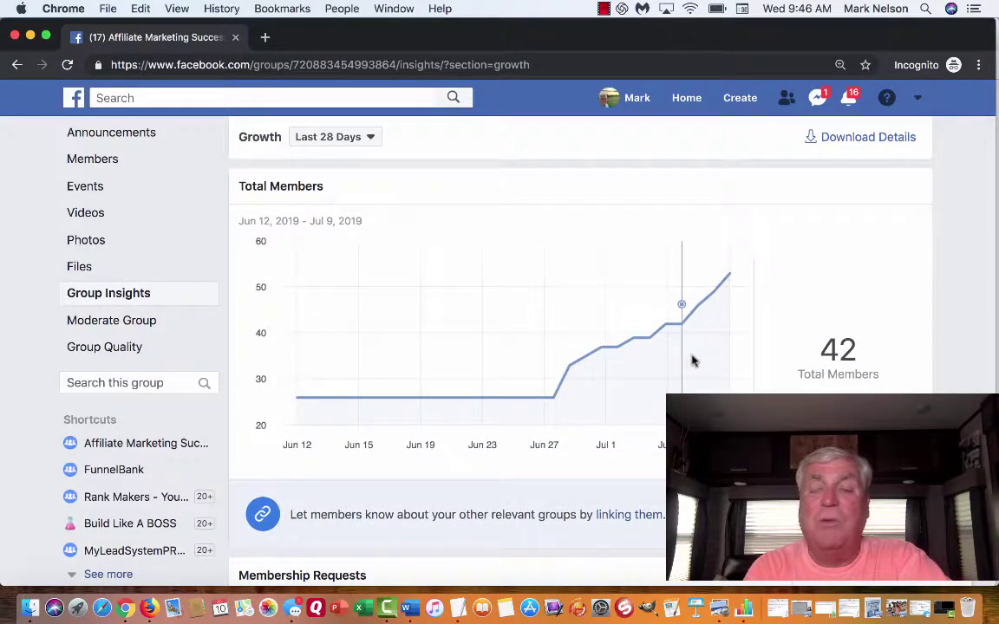
pyautogui.scroll(-3, 565, 385)
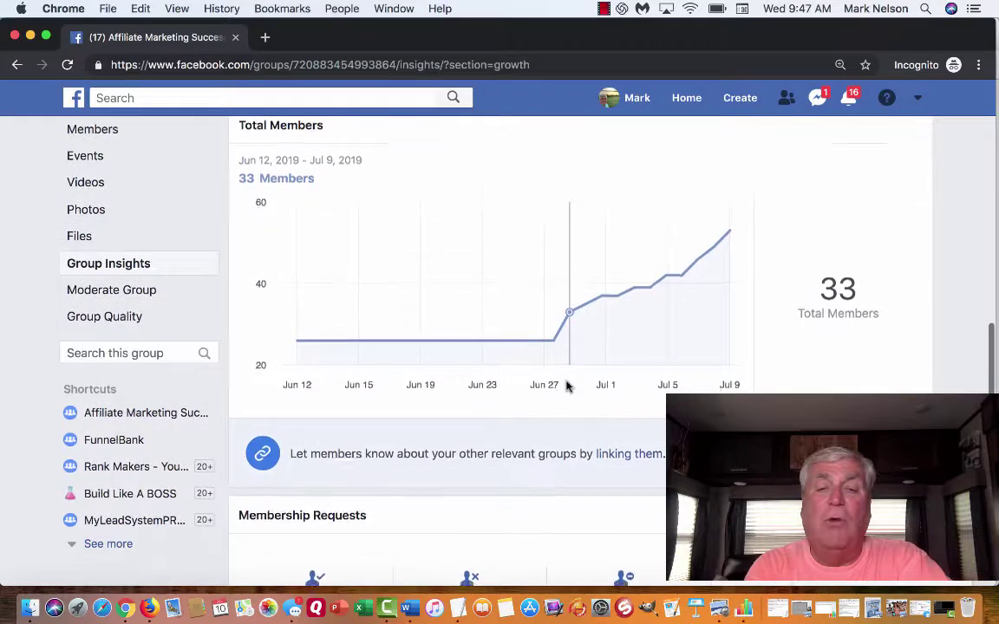
pyautogui.scroll(-3, 565, 386)
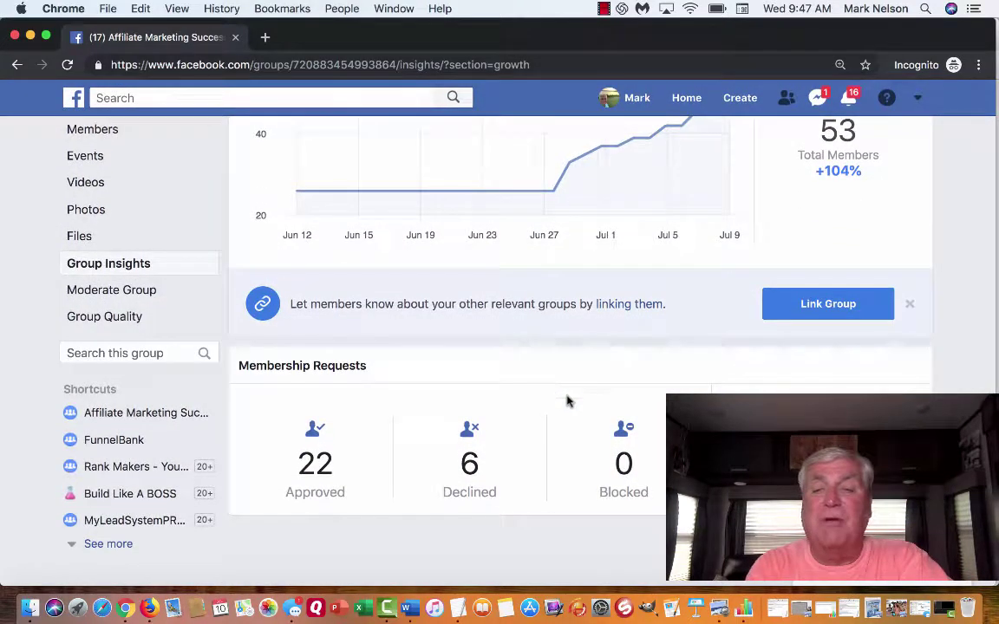
pyautogui.scroll(1, 568, 398)
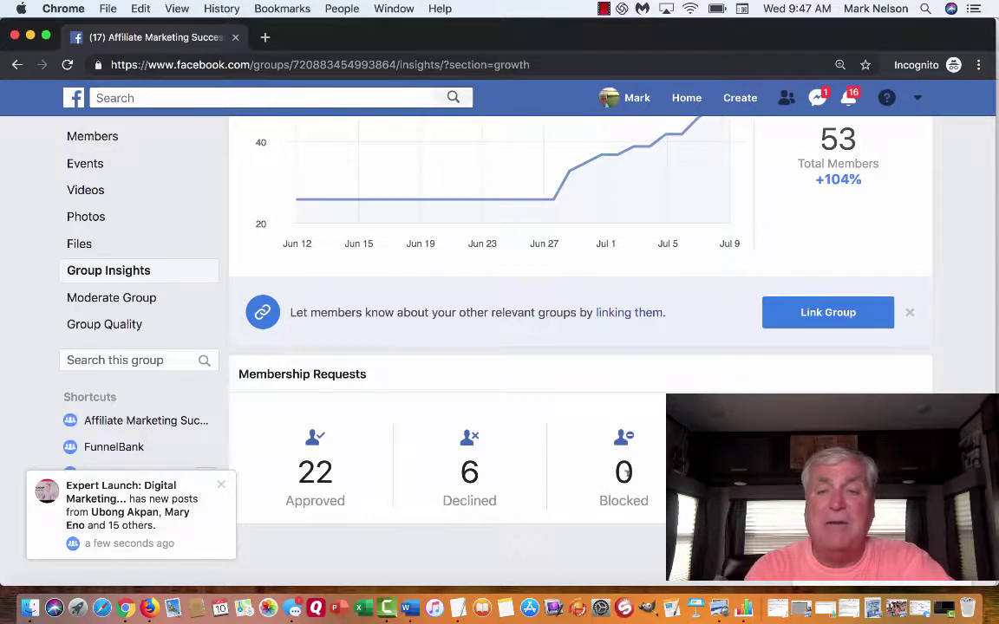
# Step: Check the Last 28 Days presets unchanged, then open the 186 Posts, Comments and Reactions details
pyautogui.scroll(5, 624, 473)
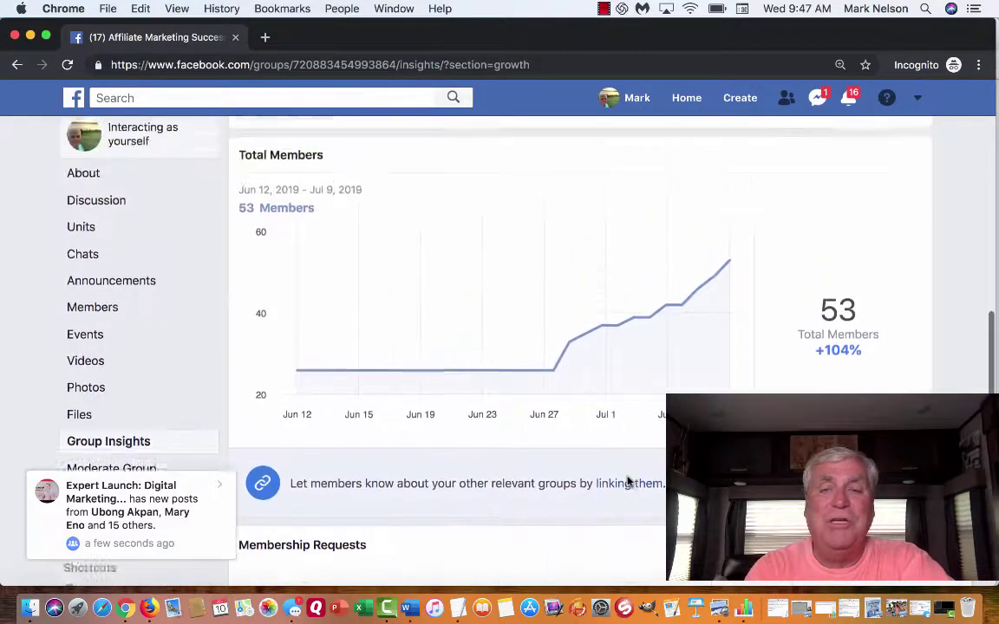
pyautogui.scroll(7, 627, 482)
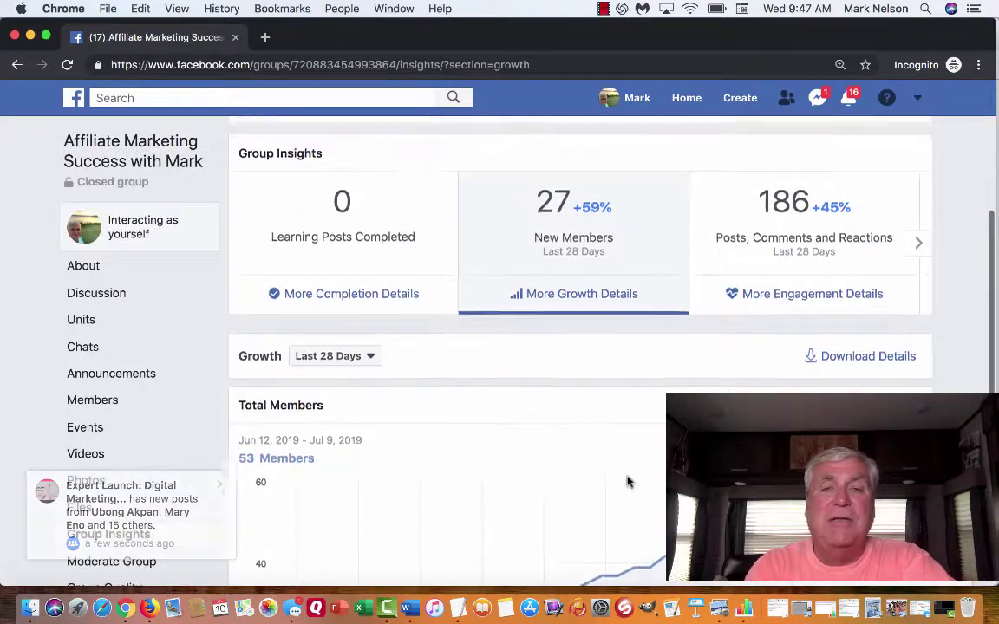
pyautogui.scroll(4, 627, 482)
pyautogui.scroll(-1, 628, 482)
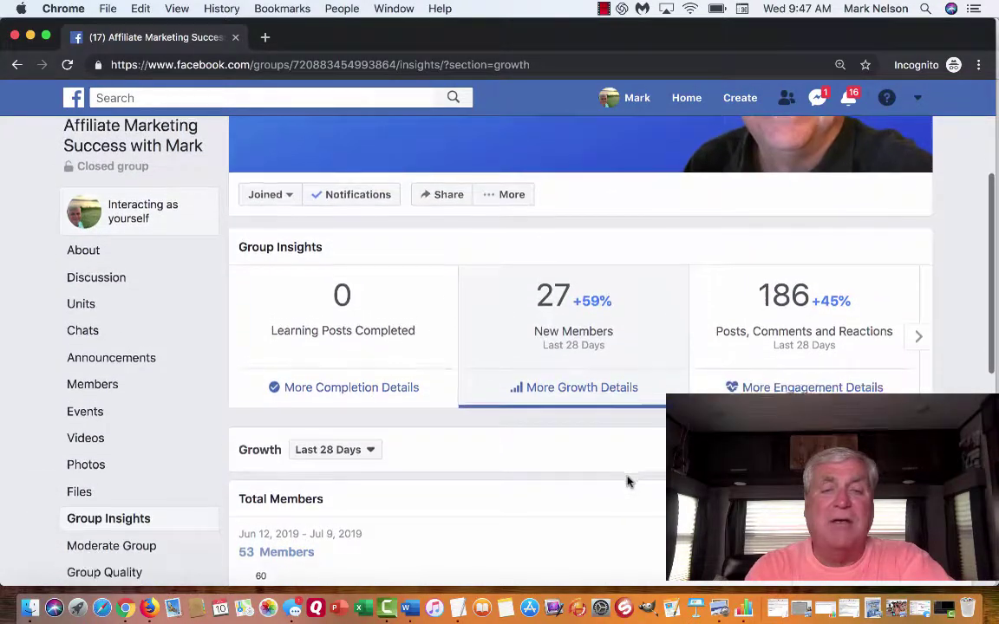
pyautogui.scroll(2, 628, 479)
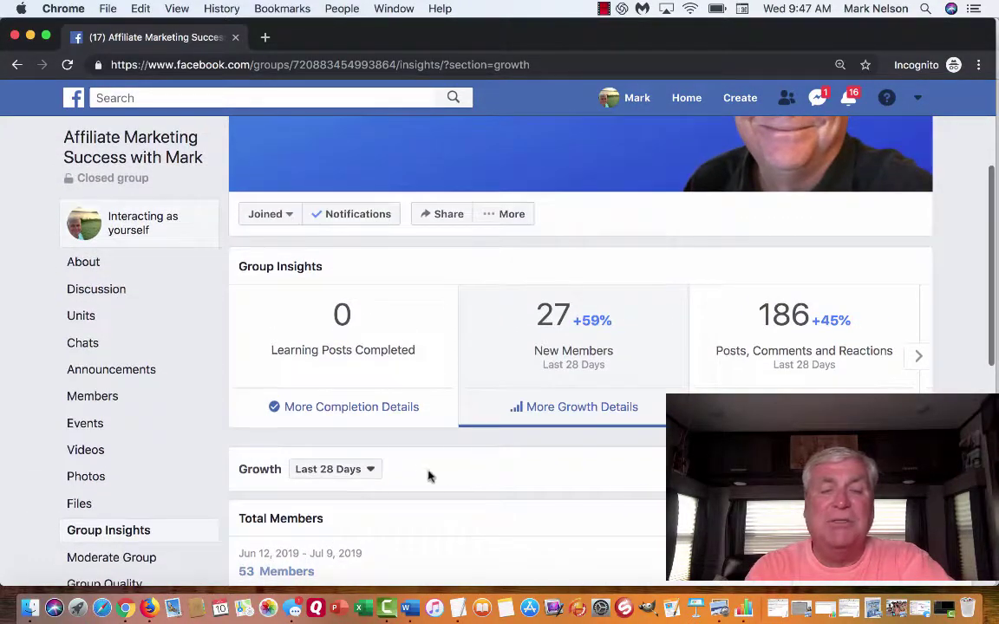
pyautogui.click(371, 470)
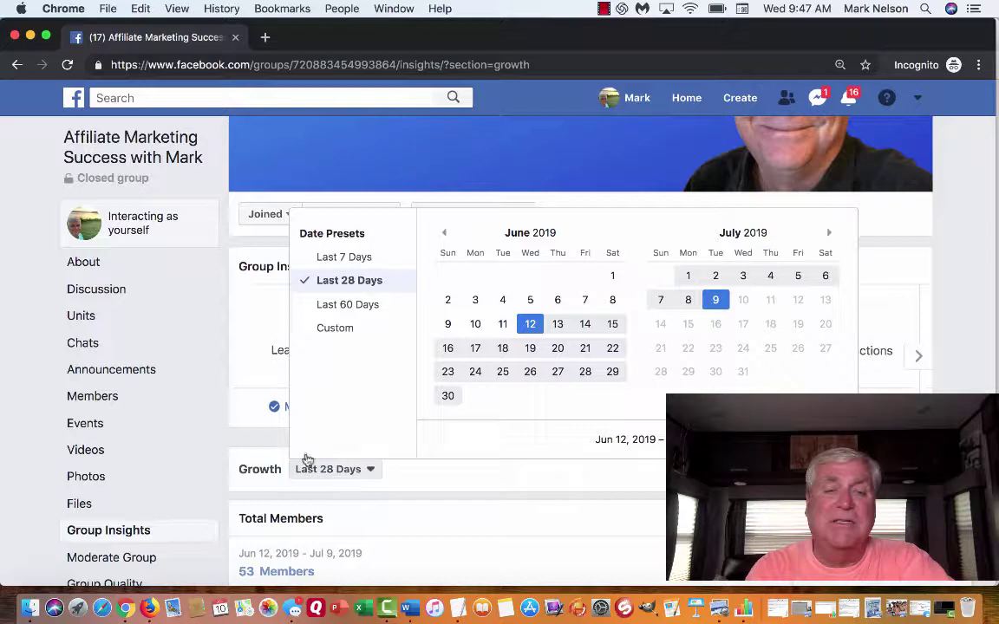
pyautogui.click(36, 462)
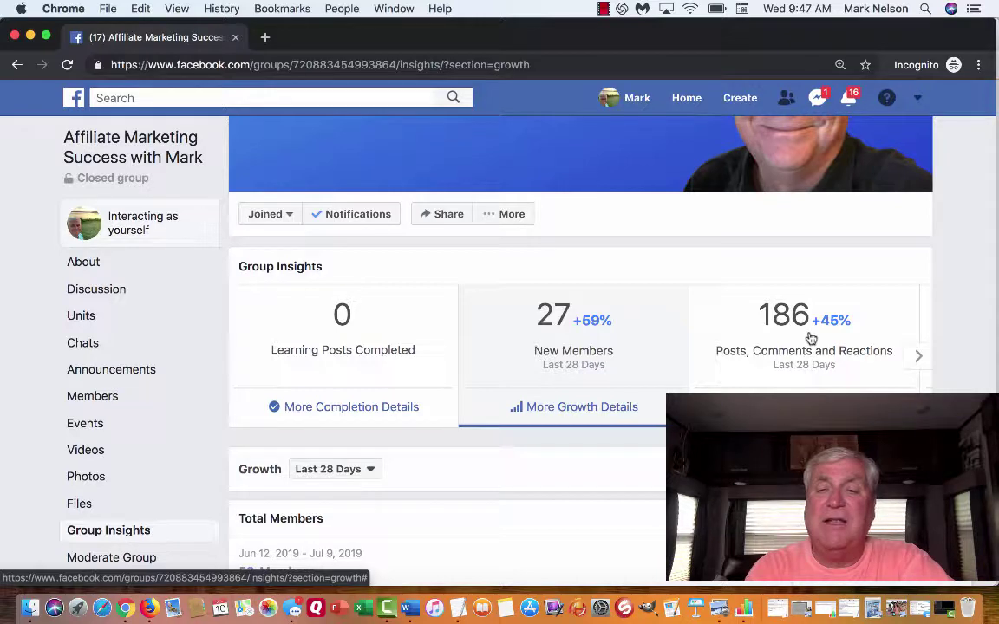
pyautogui.click(729, 305)
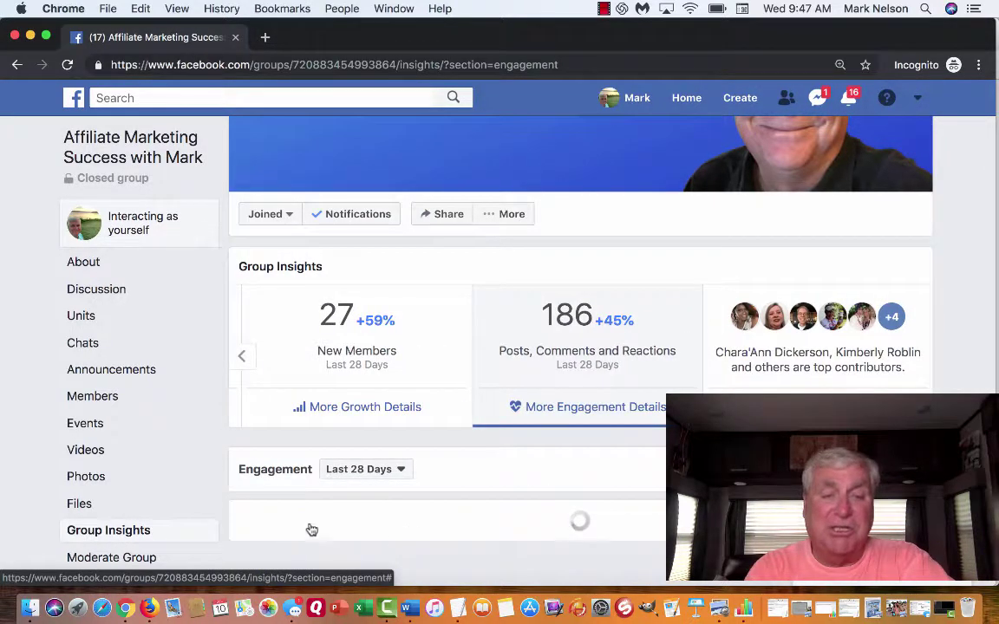
# Step: Bring up the Popular Days chart (Monday, Wednesday, Saturday peaks) and Popular Times for Wednesday
pyautogui.scroll(-5, 596, 457)
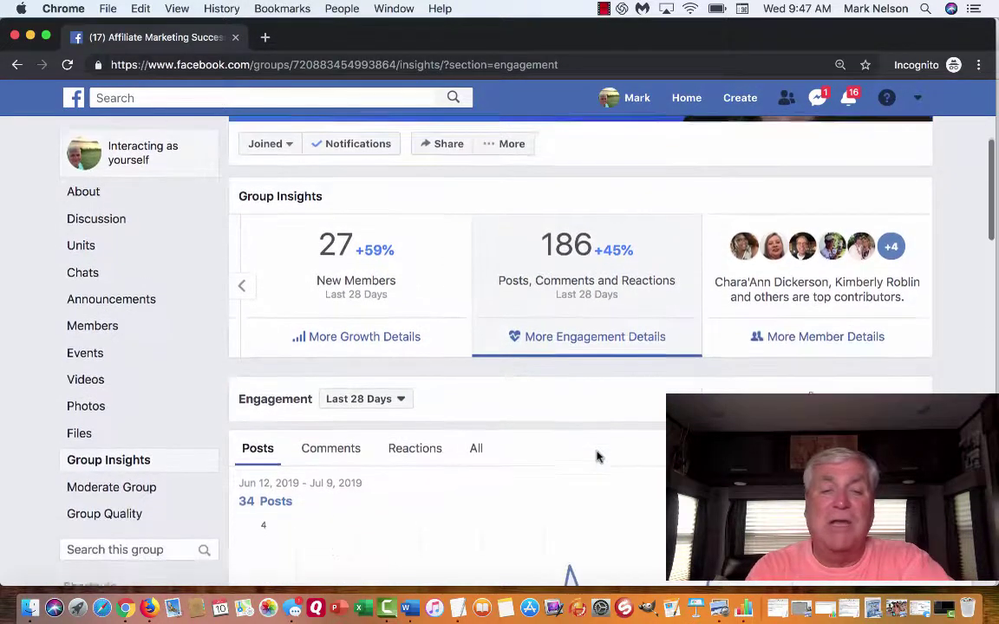
pyautogui.scroll(-2, 596, 457)
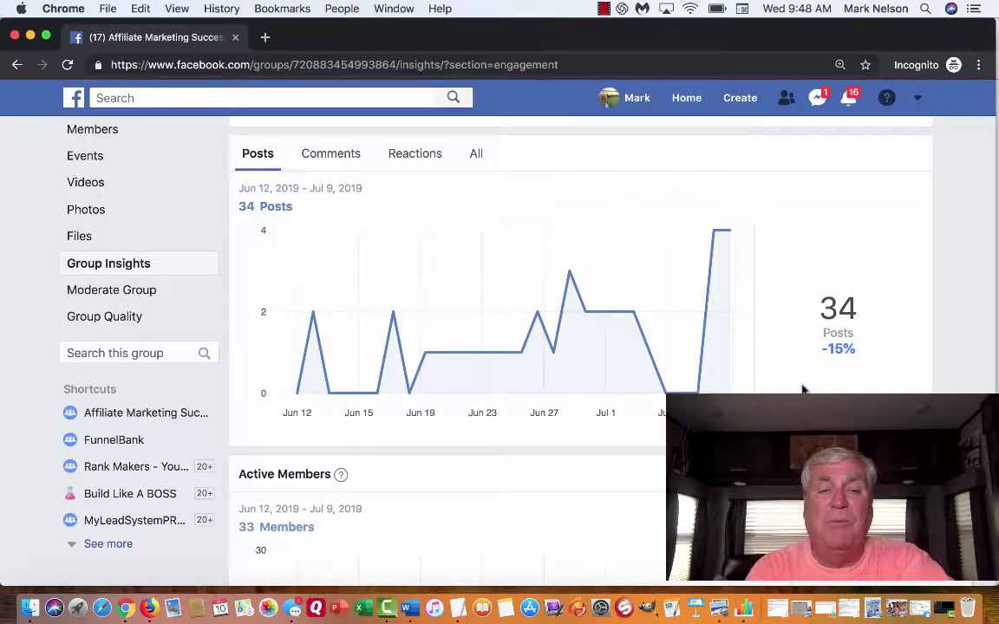
pyautogui.scroll(-3, 802, 390)
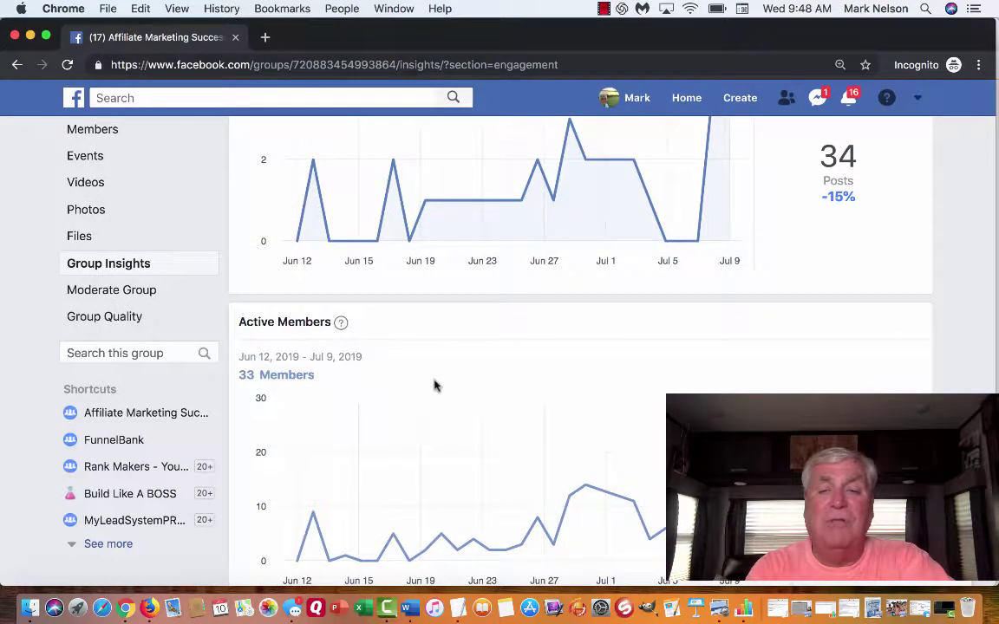
pyautogui.scroll(-5, 411, 399)
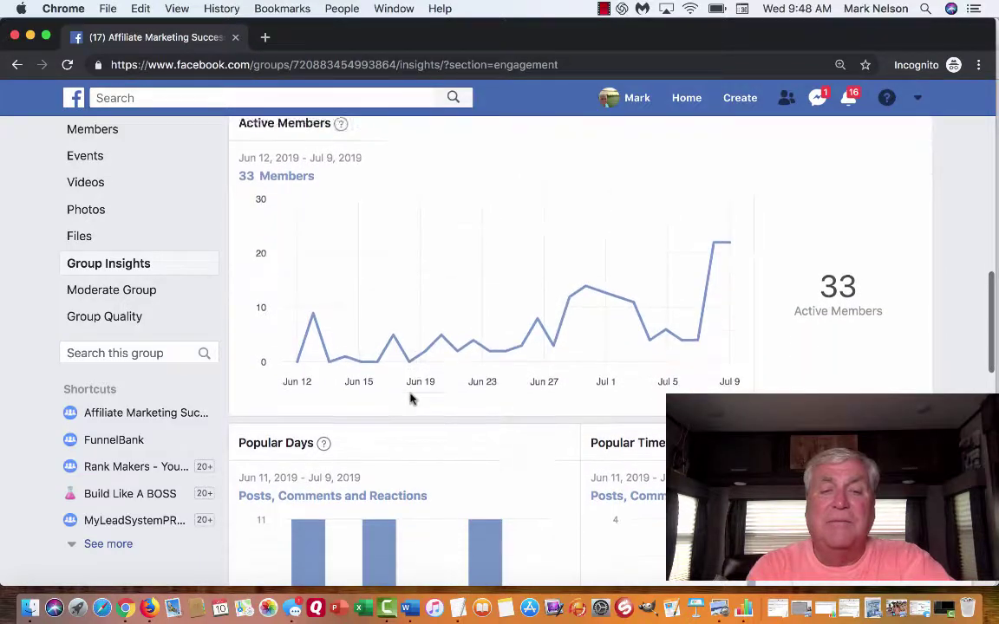
pyautogui.scroll(-4, 411, 398)
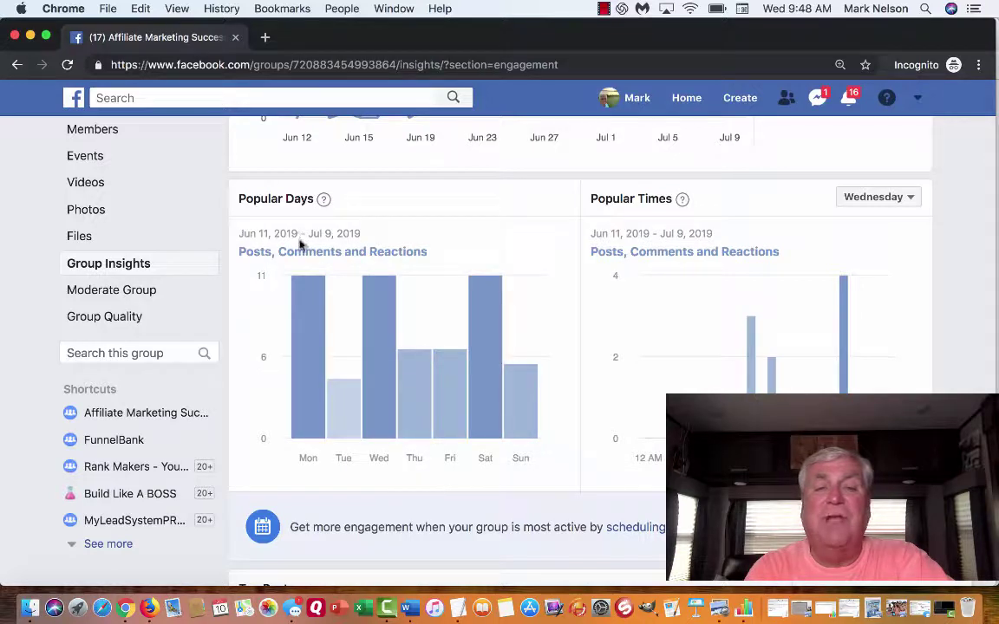
pyautogui.click(298, 248)
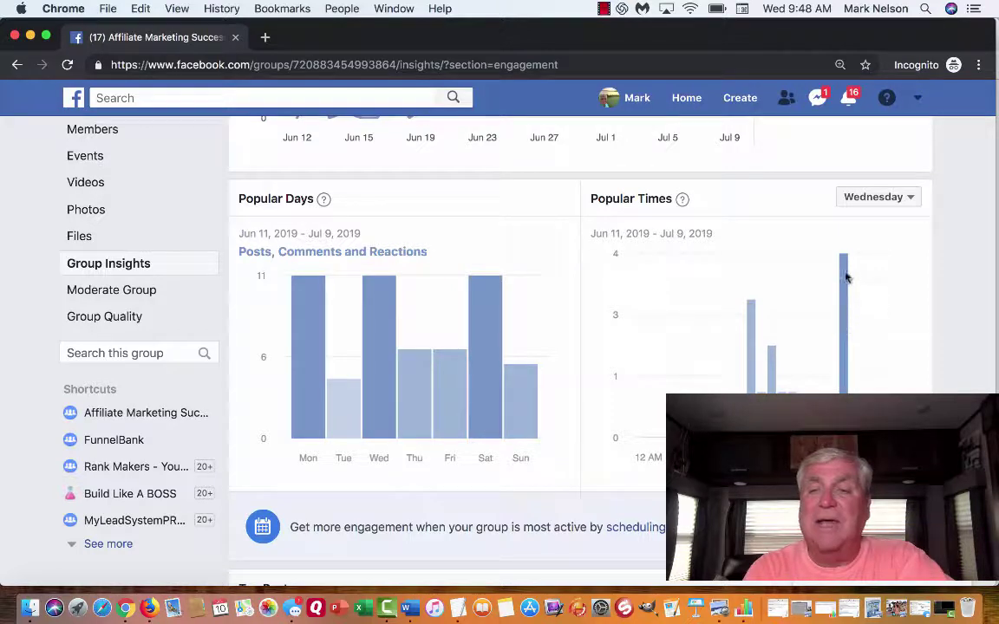
# Step: Switch the Popular Times chart from Wednesday to Saturday
pyautogui.click(908, 201)
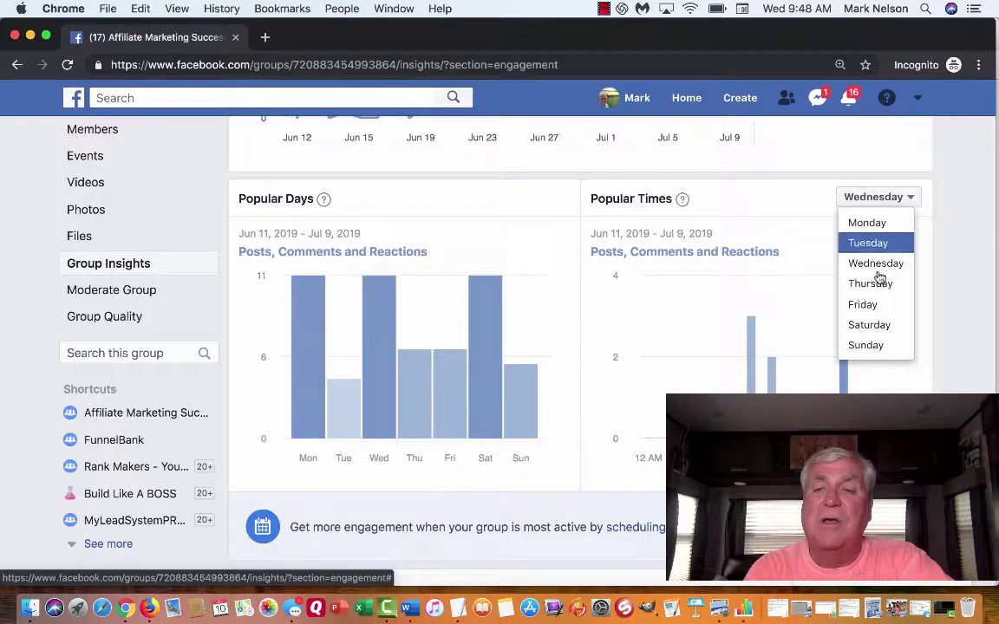
pyautogui.click(872, 324)
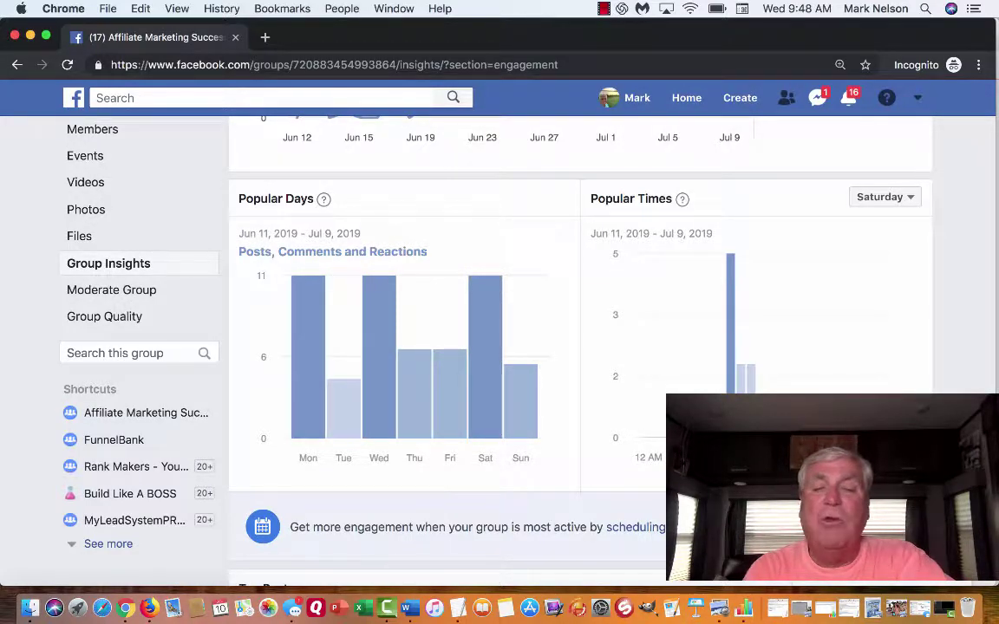
pyautogui.scroll(5, 520, 346)
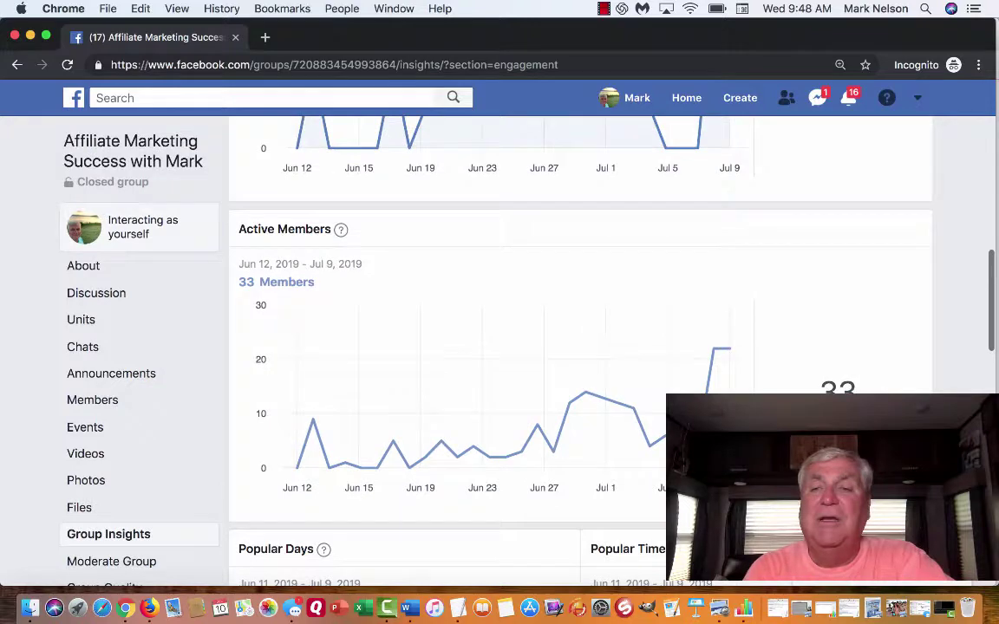
# Step: Open the Download Details dialog offering last-28-days Growth, Engagement, Members or All data as .xlsx
pyautogui.scroll(6, 520, 347)
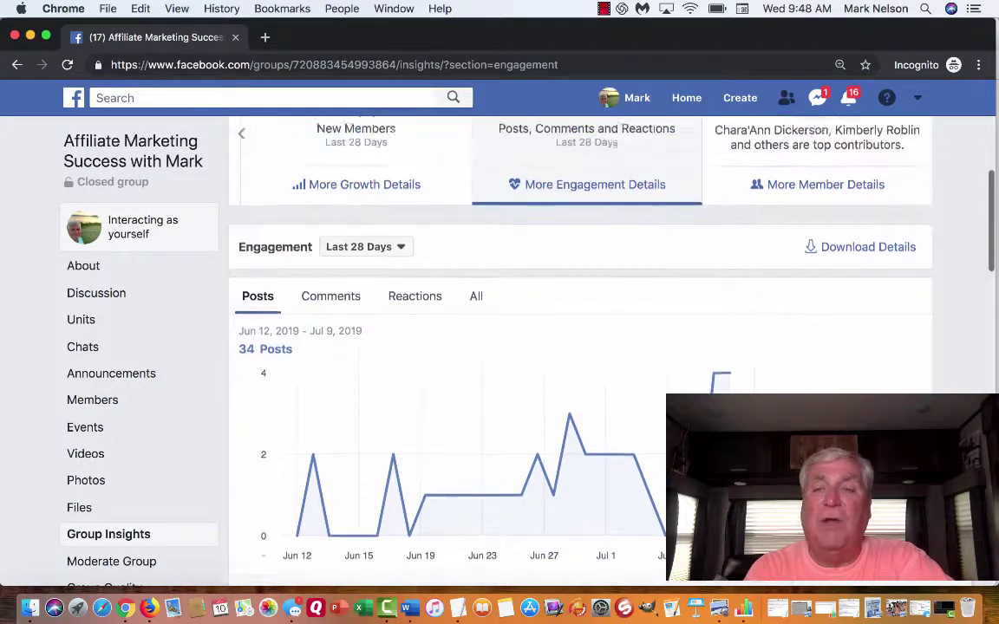
pyautogui.scroll(2, 520, 347)
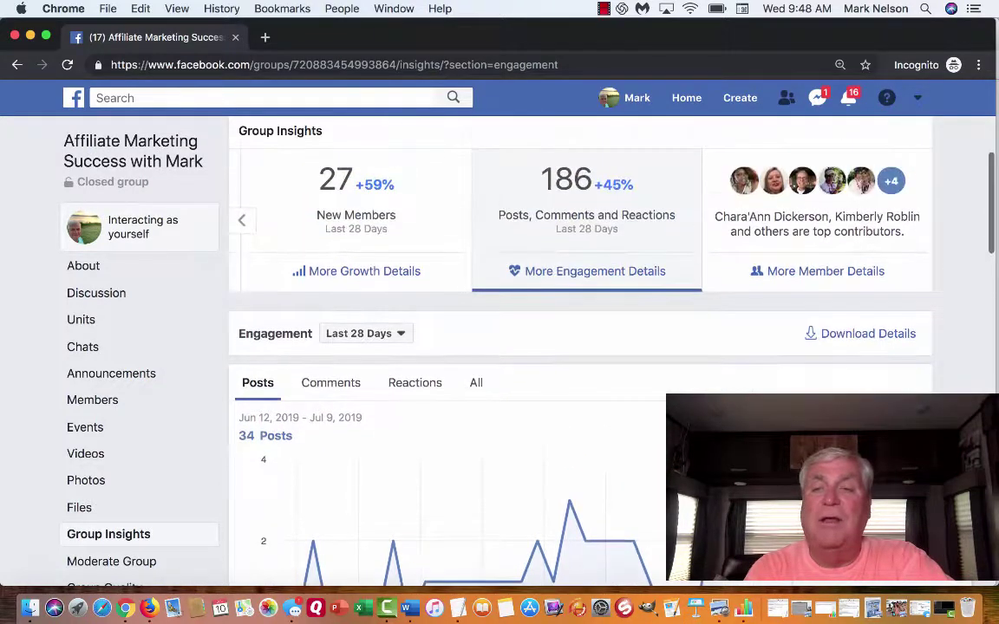
pyautogui.click(852, 342)
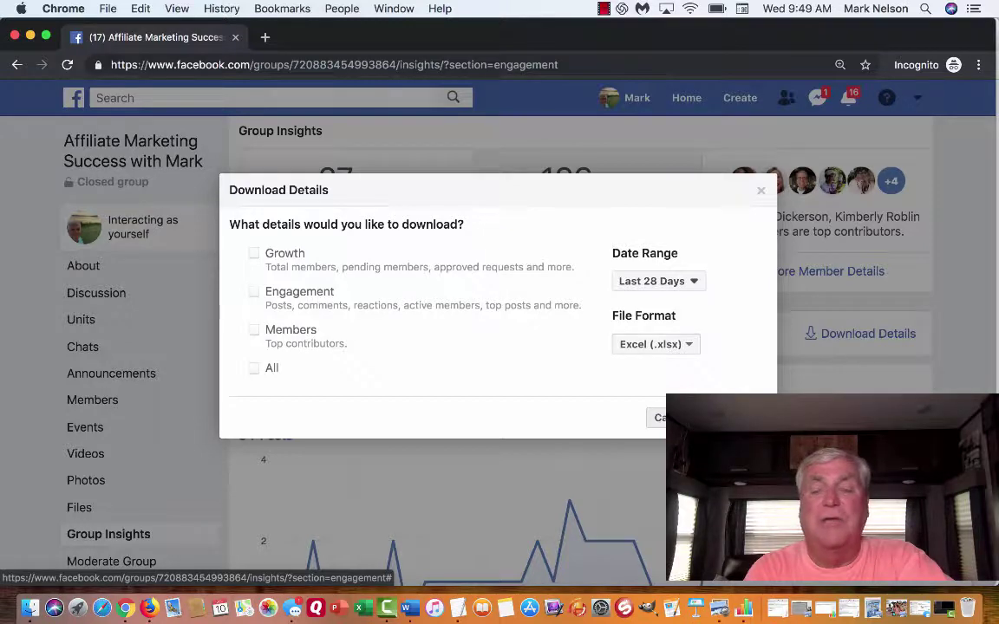
pyautogui.click(669, 417)
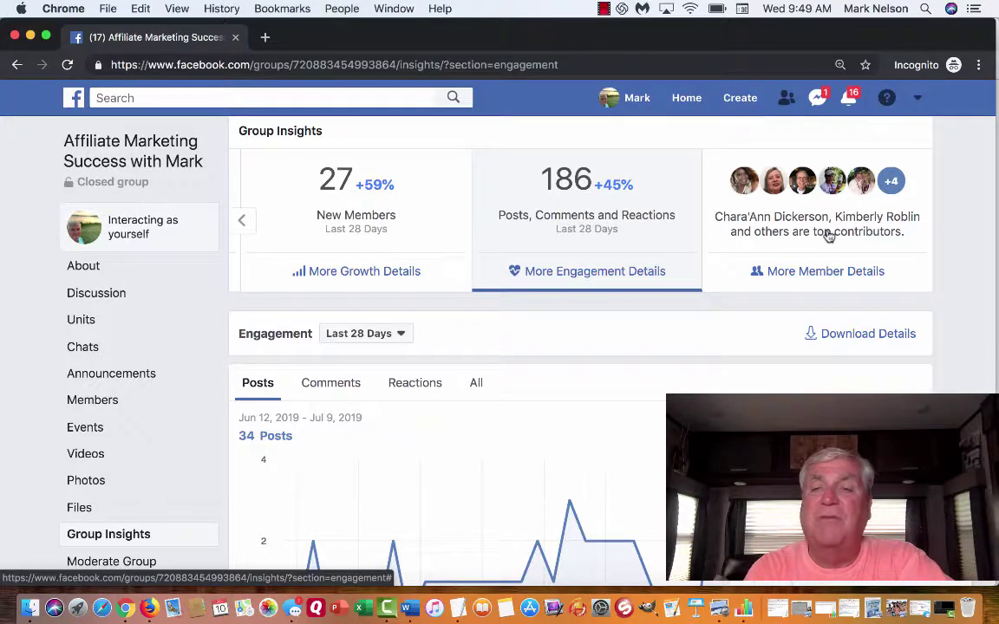
pyautogui.scroll(2, 825, 232)
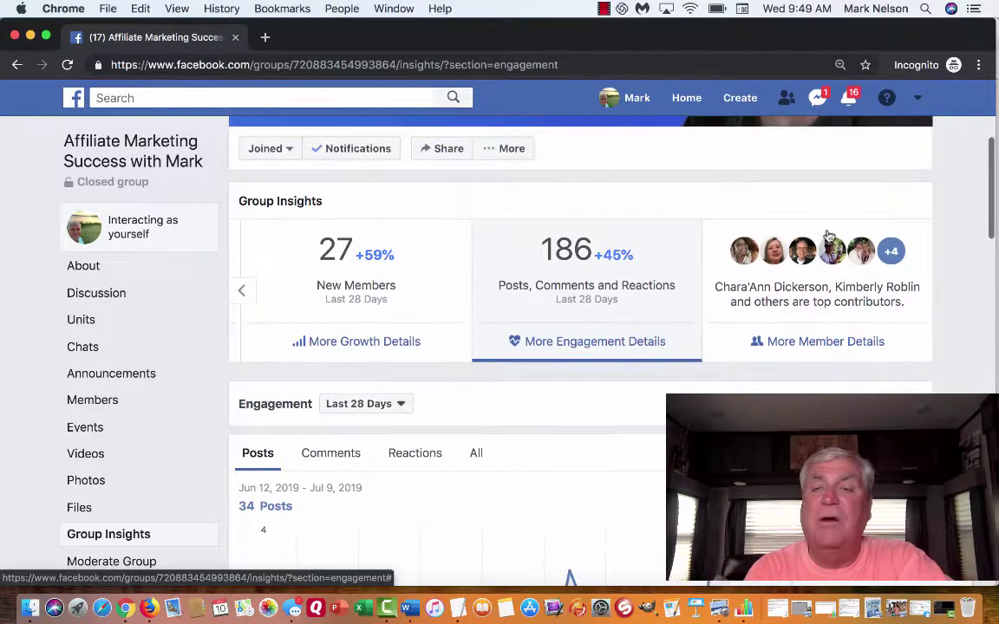
# Step: Open More Member Details and browse the nine top contributors with their post and comment counts
pyautogui.click(817, 341)
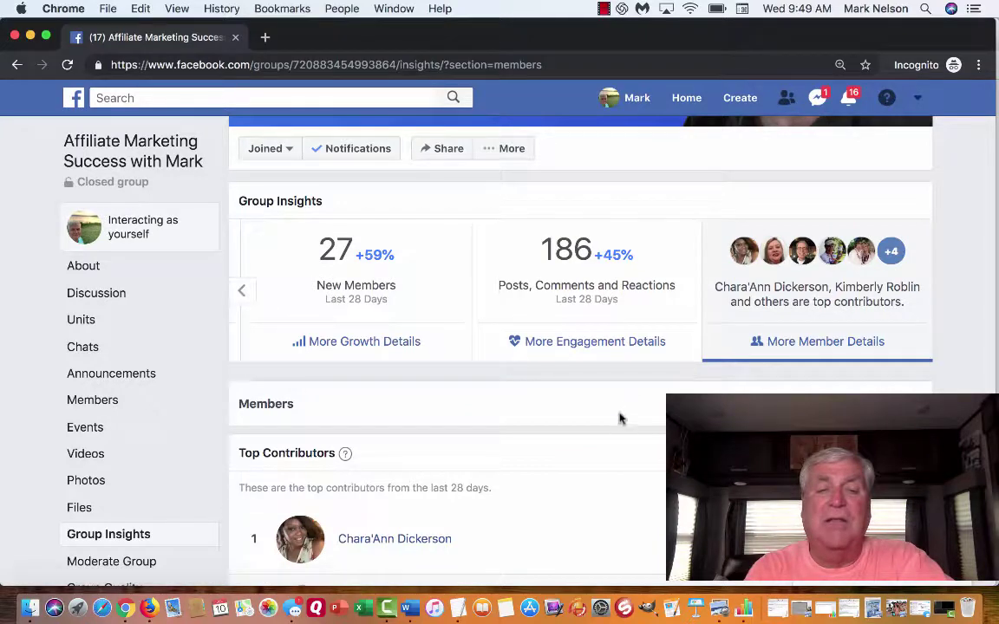
pyautogui.scroll(-4, 619, 419)
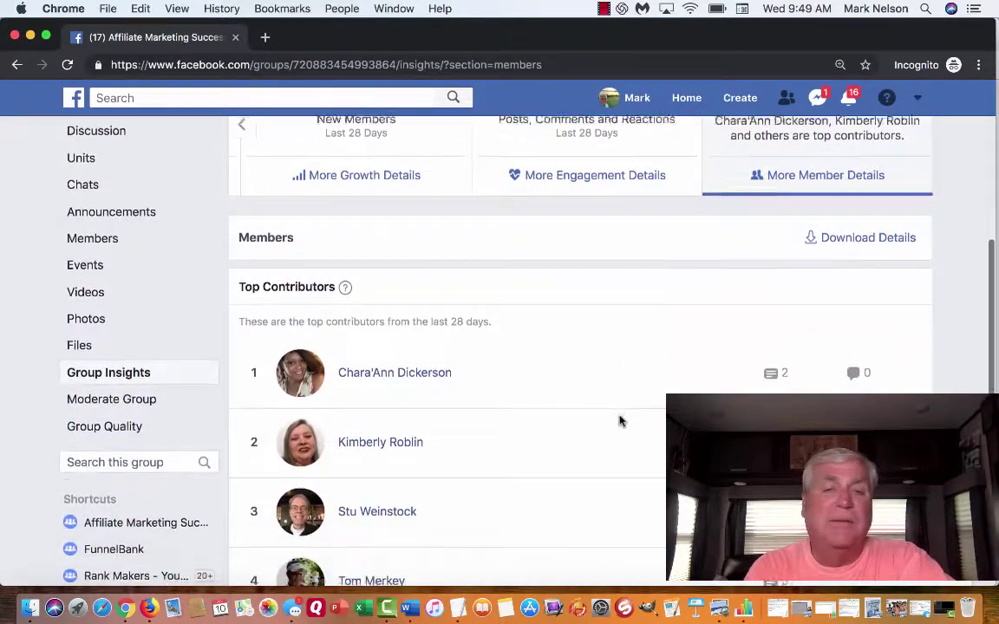
pyautogui.scroll(-3, 618, 421)
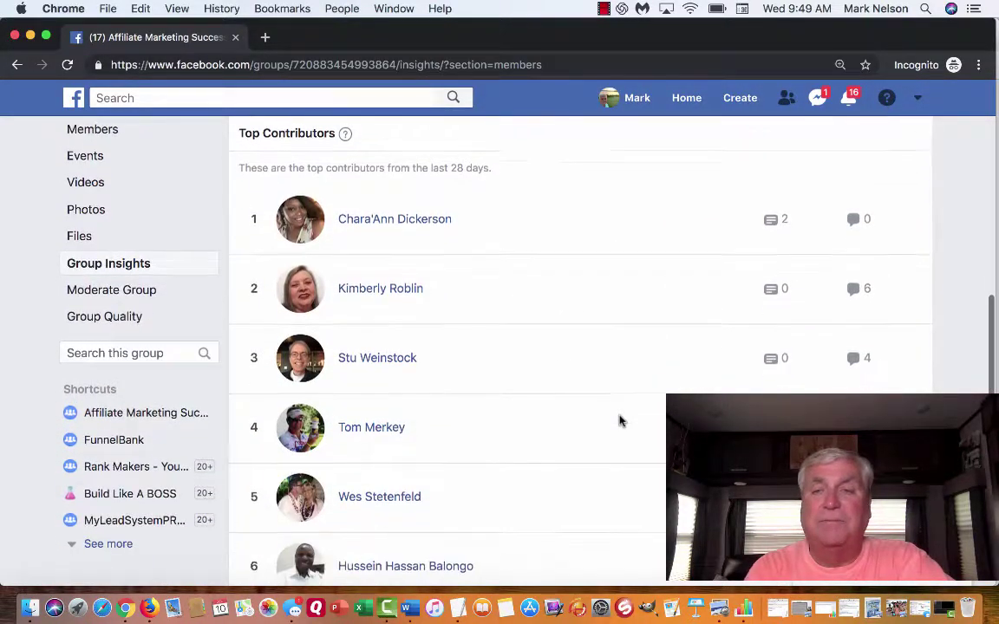
pyautogui.scroll(-2, 619, 421)
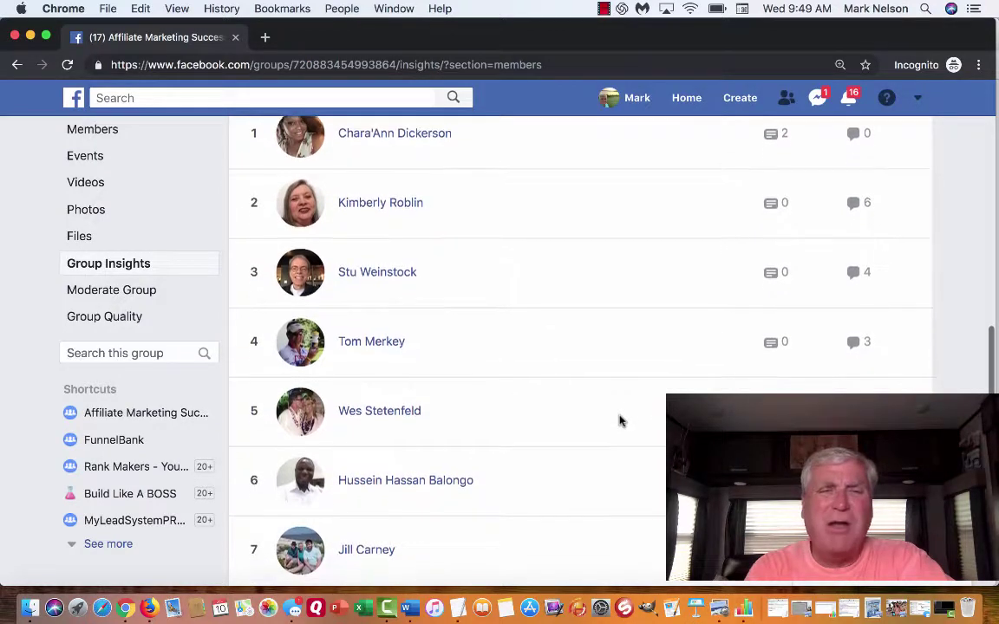
pyautogui.scroll(-1, 618, 421)
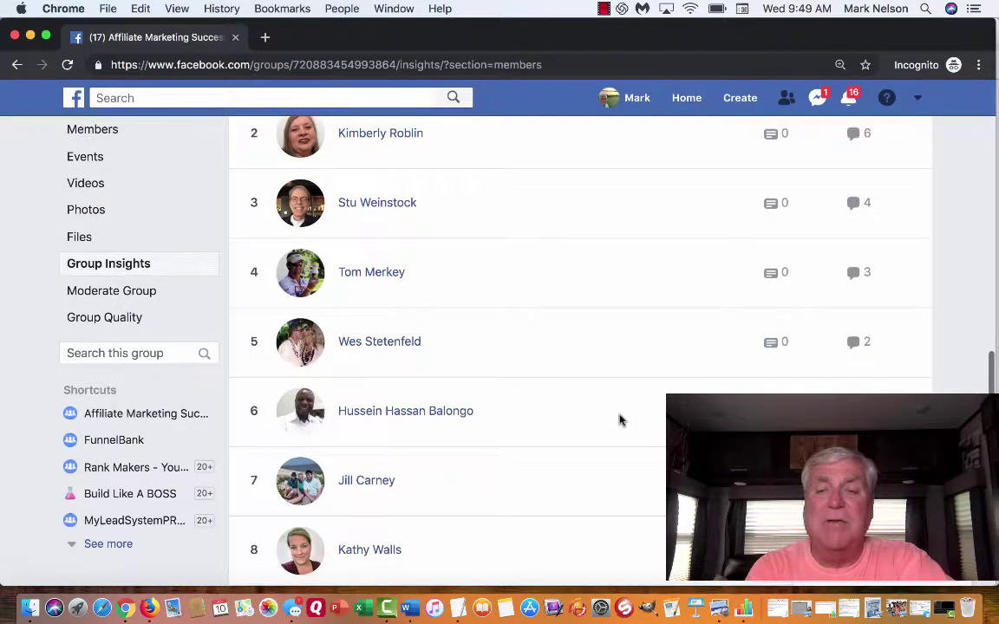
pyautogui.scroll(-2, 619, 421)
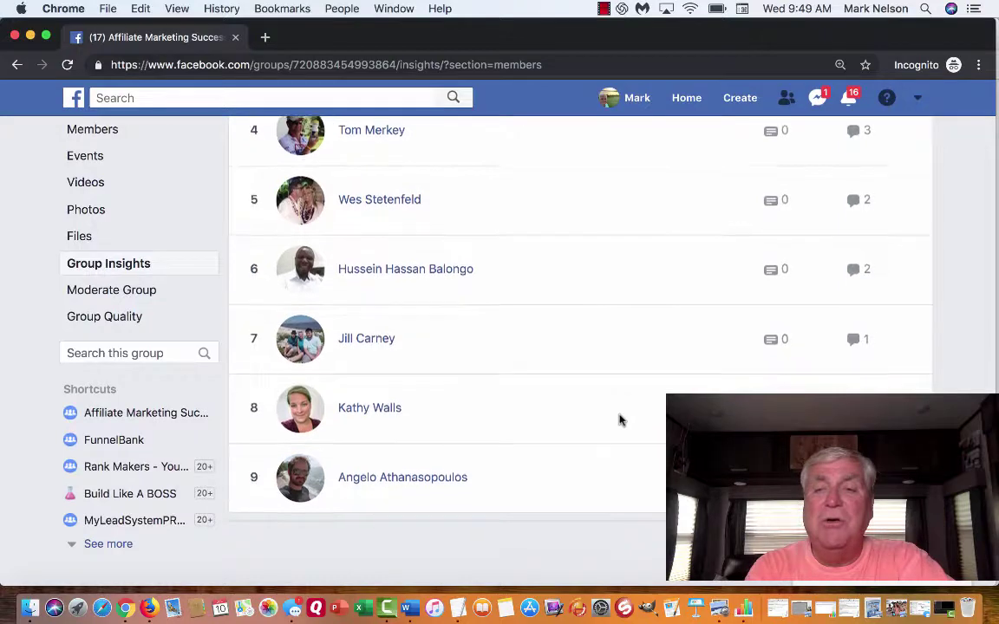
pyautogui.scroll(1, 619, 421)
pyautogui.scroll(-1, 619, 421)
pyautogui.scroll(3, 619, 421)
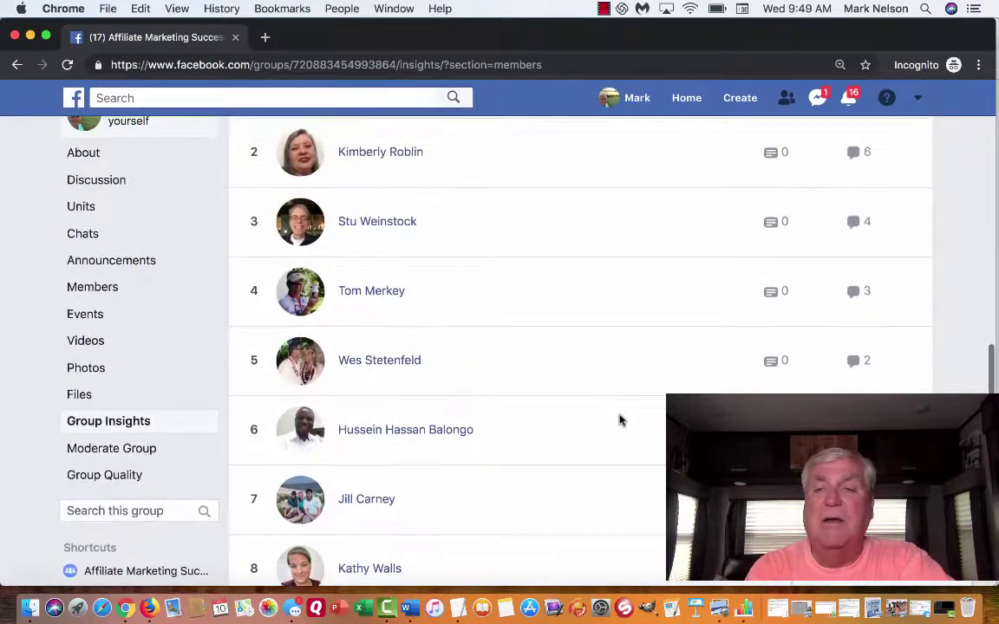
pyautogui.scroll(2, 619, 421)
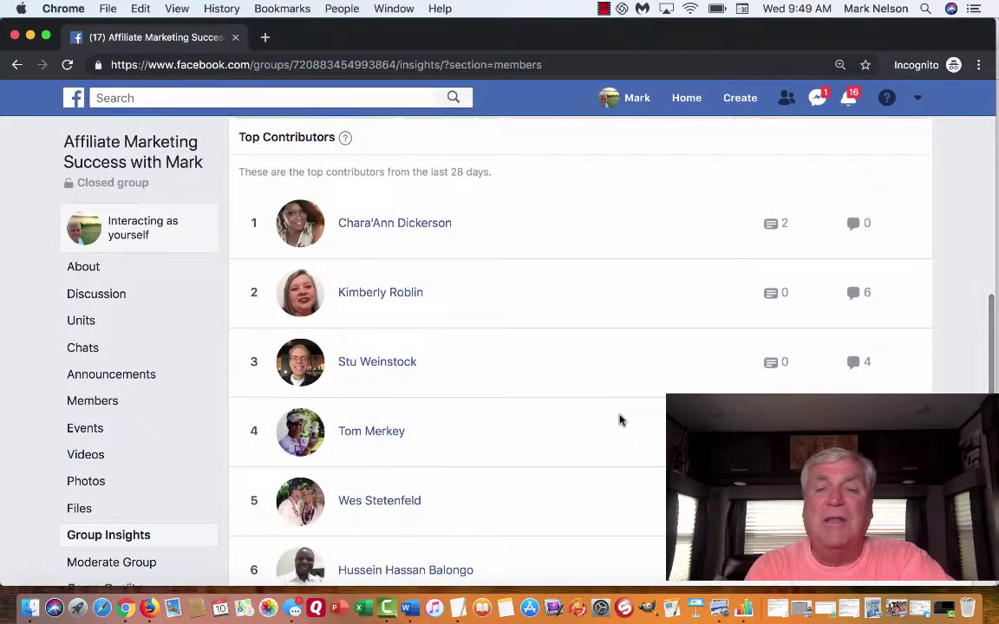
pyautogui.scroll(3, 619, 420)
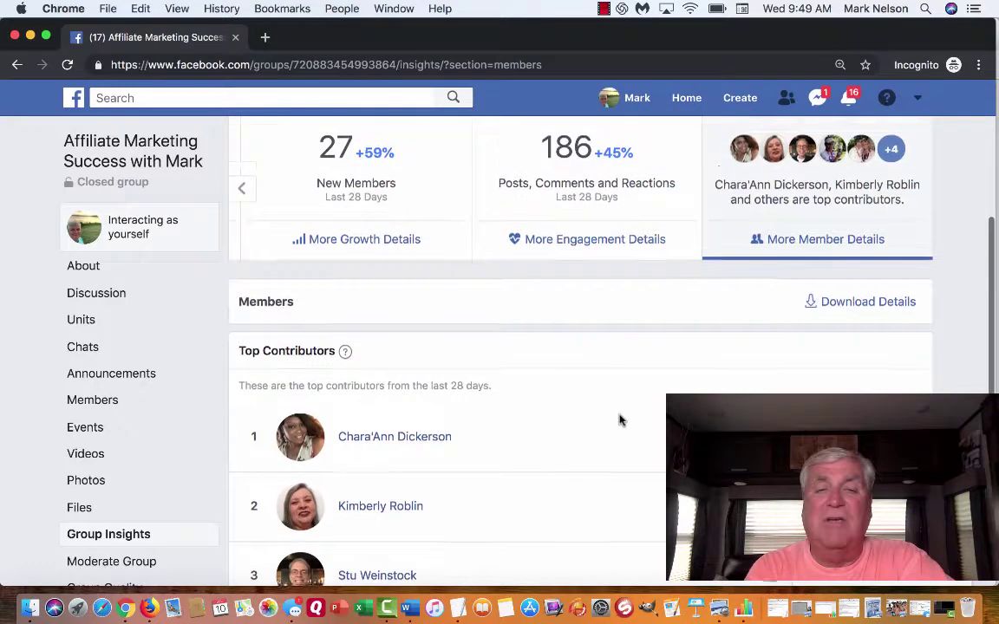
pyautogui.scroll(-2, 619, 420)
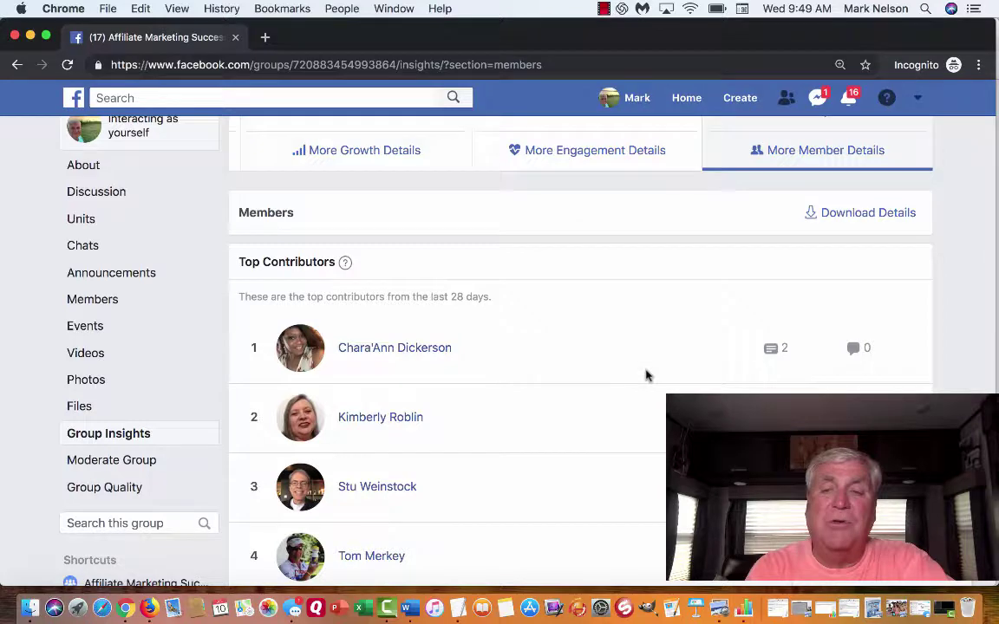
pyautogui.scroll(-5, 646, 375)
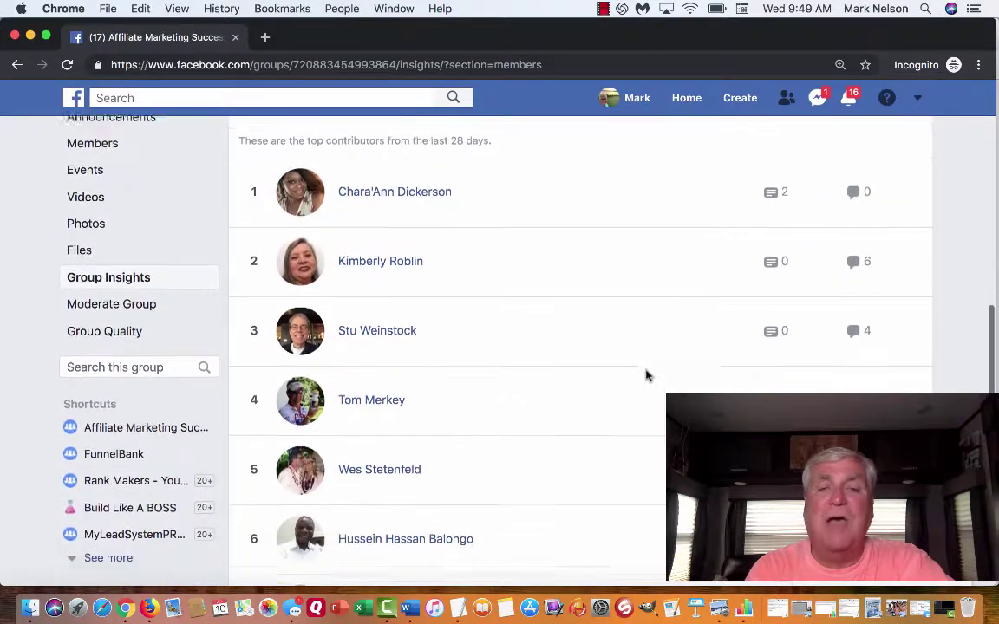
pyautogui.scroll(-3, 646, 375)
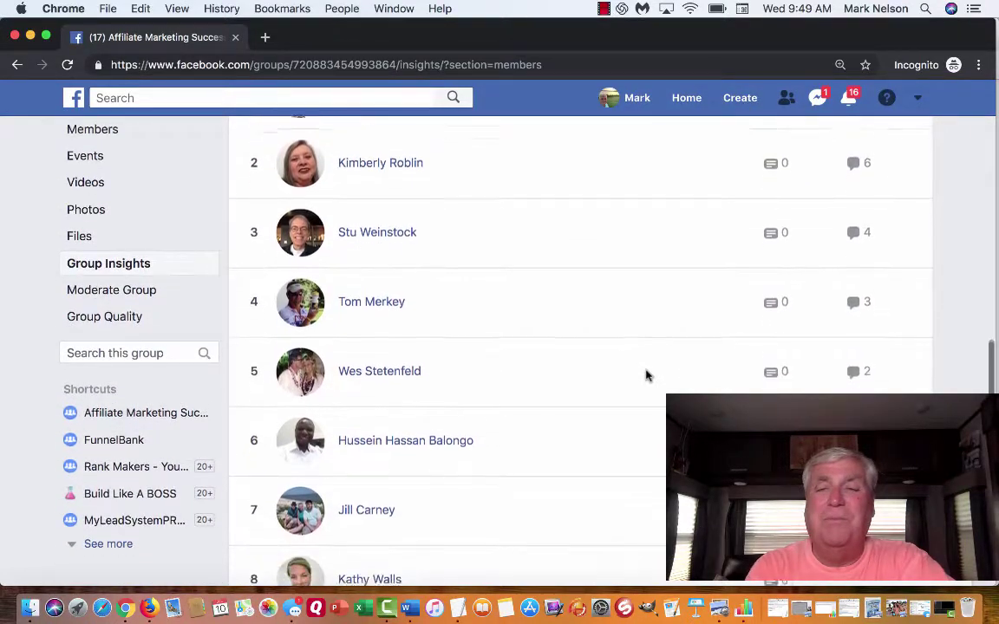
pyautogui.scroll(-4, 646, 375)
pyautogui.scroll(-2, 646, 375)
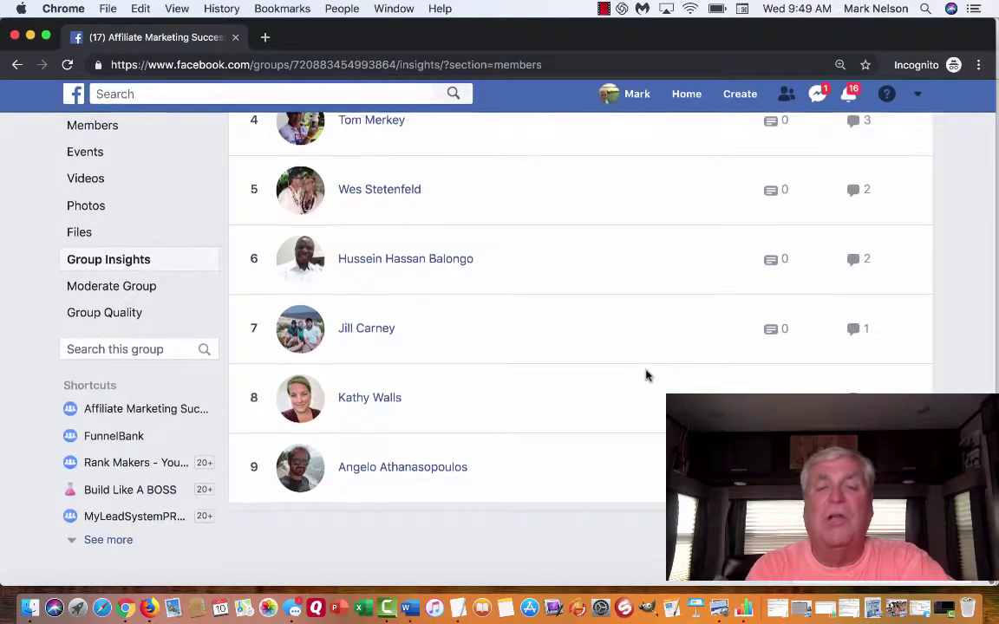
pyautogui.scroll(3, 646, 375)
pyautogui.scroll(10, 646, 375)
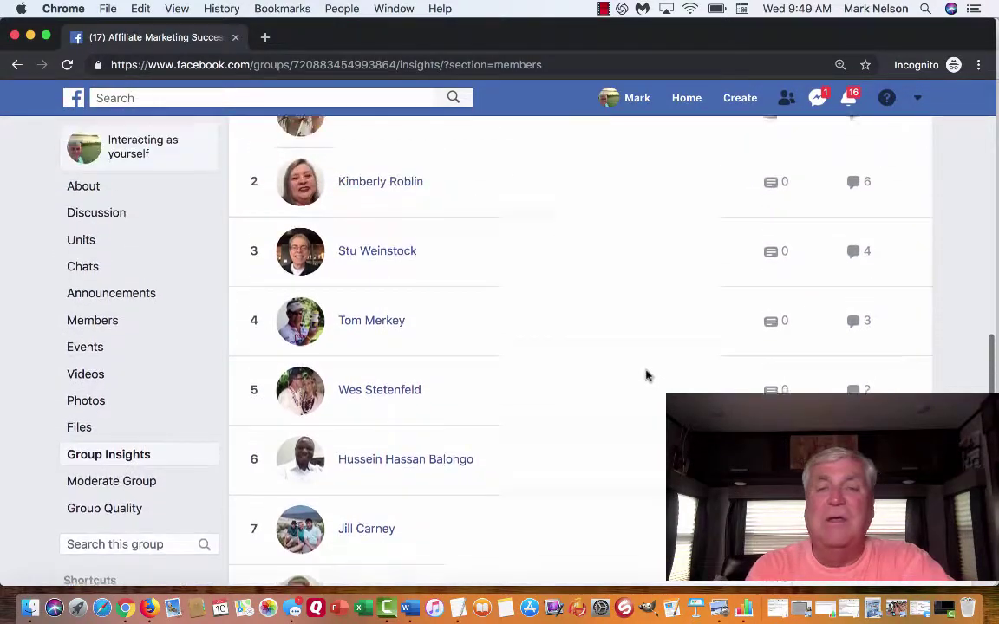
pyautogui.scroll(5, 646, 375)
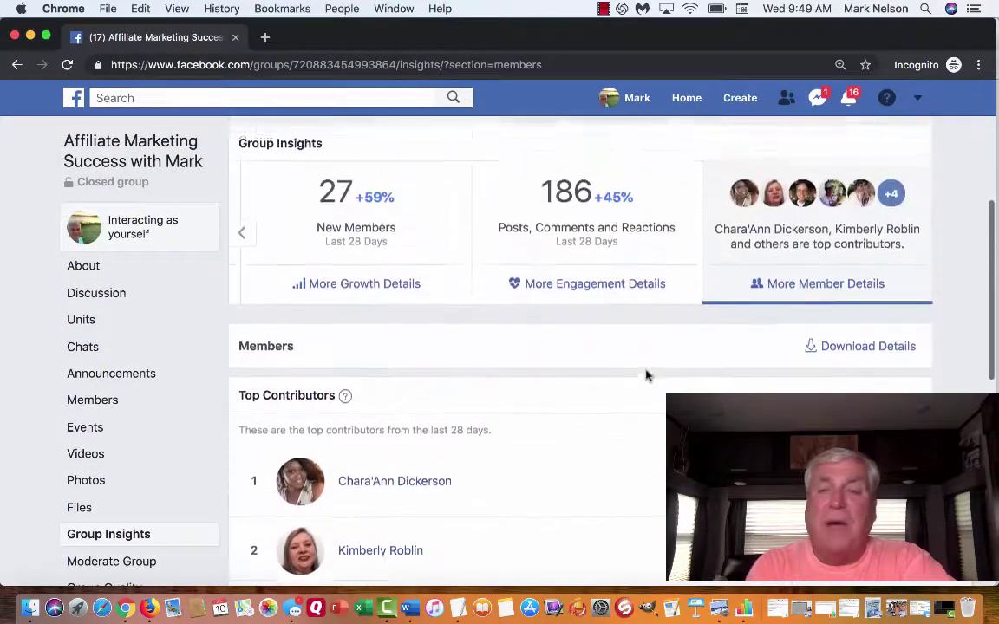